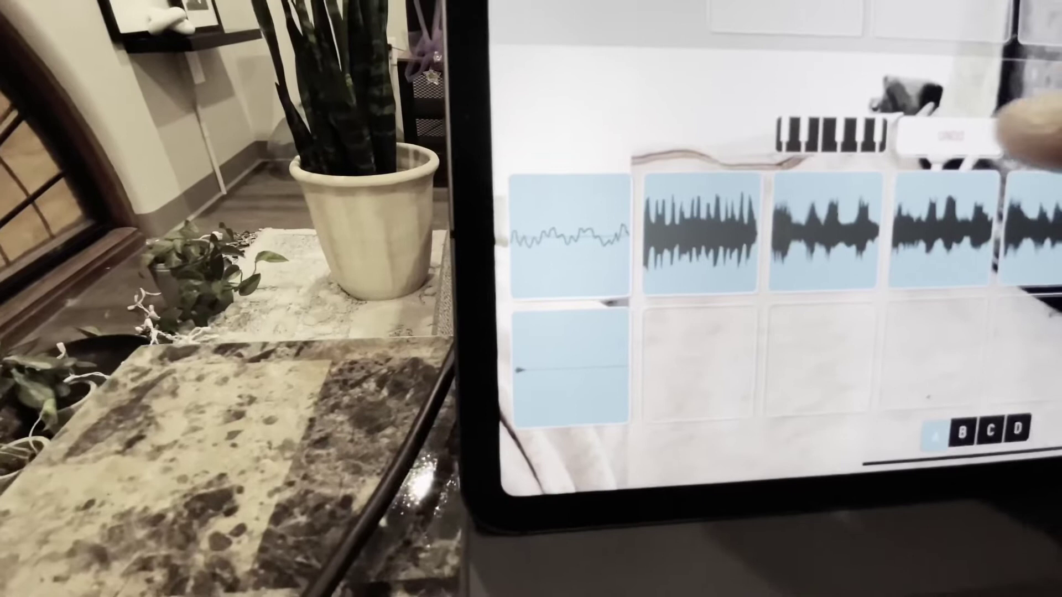
# Switch the sample pads to the Pentatonic keys layout with the keyboard icon
pyautogui.click(711, 174)
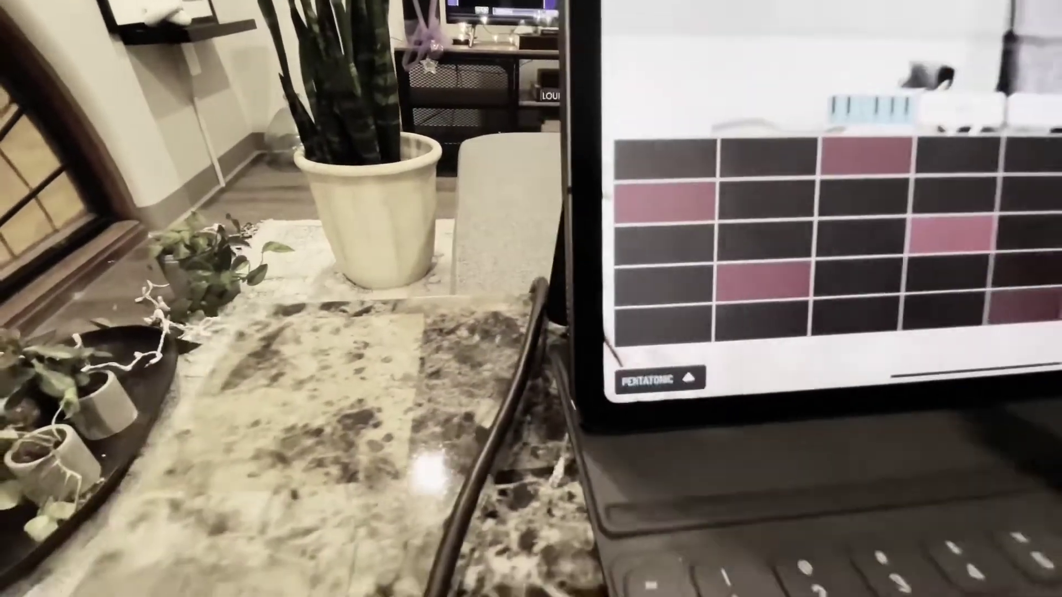